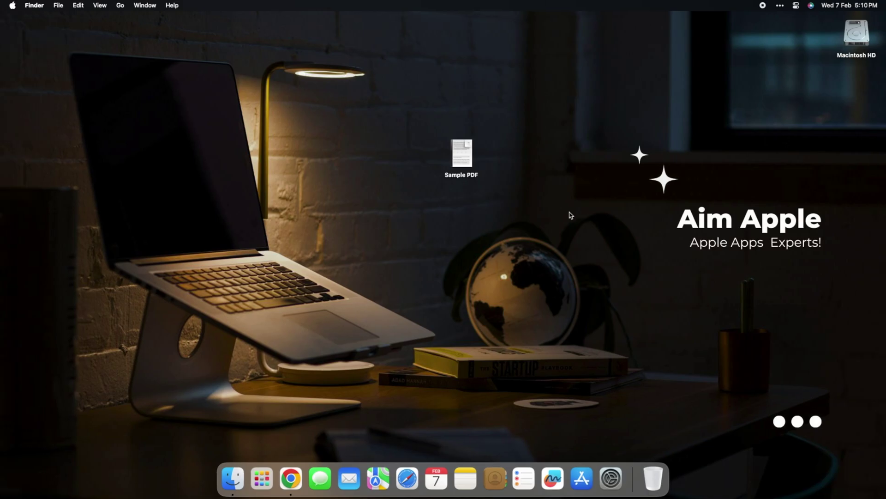
# Step: Open Sample PDF from the desktop in Preview with Open With, then centre its window
pyautogui.rightClick(466, 154)
pyautogui.moveTo(513, 171)
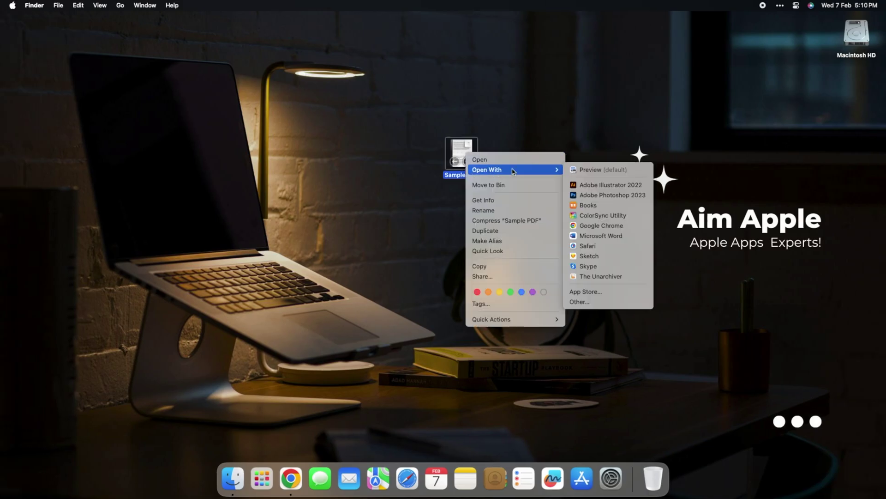
pyautogui.click(589, 170)
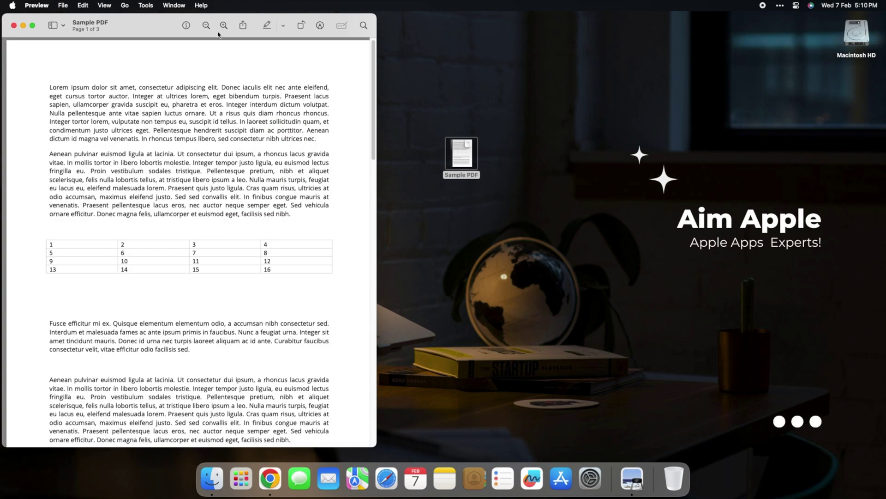
pyautogui.moveTo(148, 22); pyautogui.dragTo(438, 22)
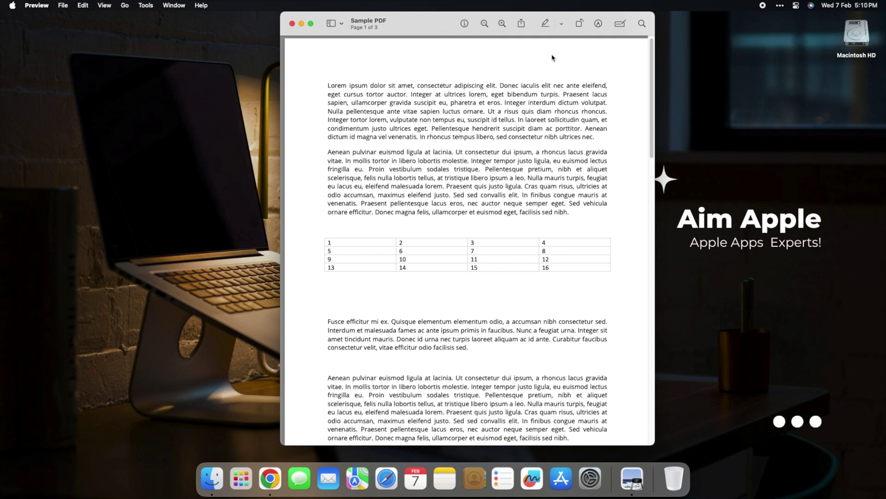
# Step: Draw a thin rectangle across the top of page 1 with black fill and yellow outline
pyautogui.click(598, 24)
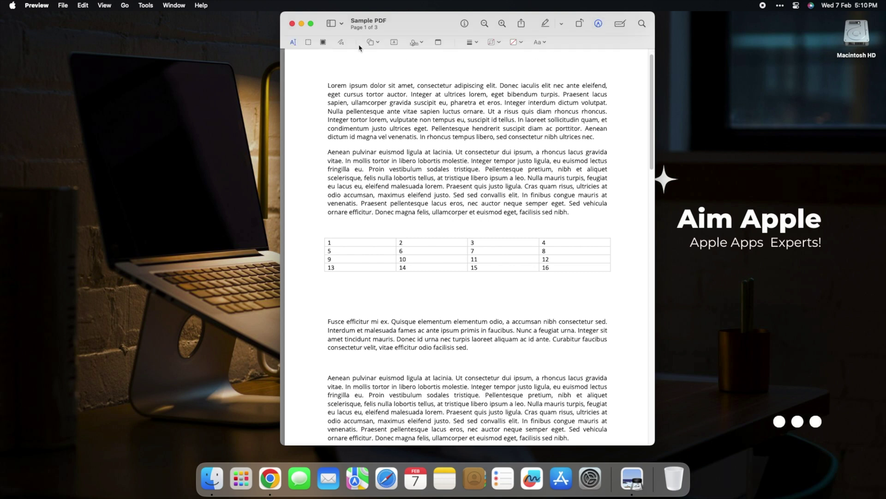
pyautogui.click(373, 42)
pyautogui.click(369, 57)
pyautogui.moveTo(376, 137); pyautogui.dragTo(375, 78)
pyautogui.click(514, 42)
pyautogui.click(553, 60)
pyautogui.click(492, 42)
pyautogui.click(469, 60)
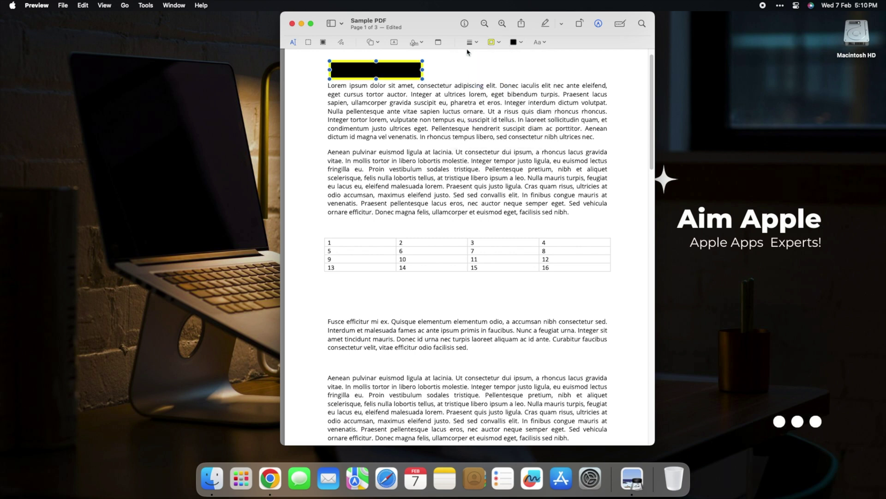
# Step: Add a text box reading MAIN TEXT inside the black box and browse its font list
pyautogui.click(394, 42)
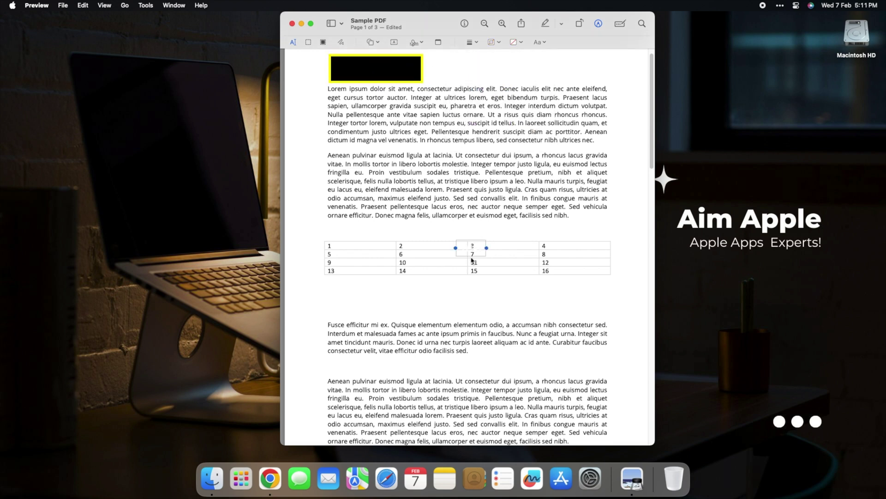
pyautogui.moveTo(472, 259); pyautogui.dragTo(344, 68)
pyautogui.write('MAIN TEXT')
pyautogui.click(538, 42)
pyautogui.click(558, 77)
pyautogui.click(557, 65)
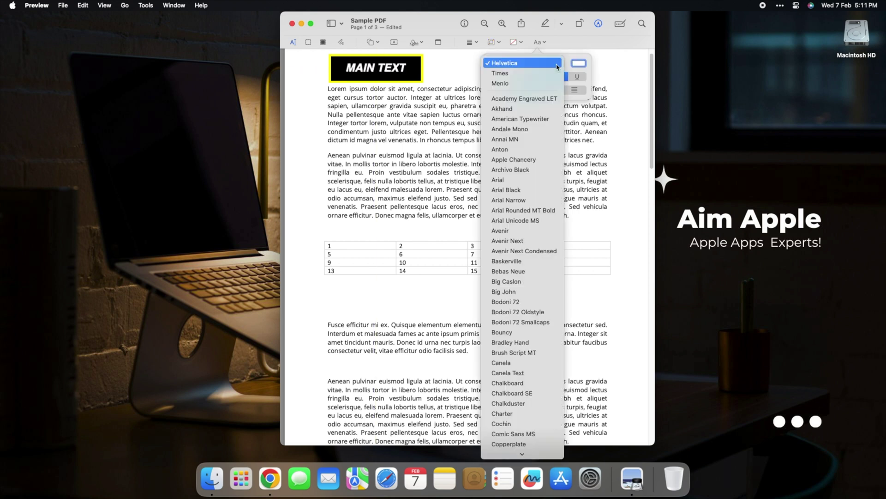
pyautogui.scroll(-5, 523, 106)
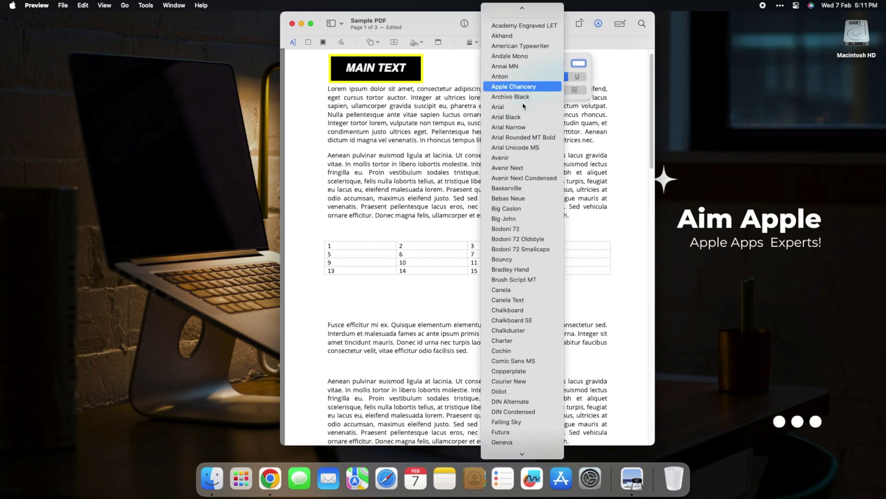
pyautogui.click(397, 70)
# Step: Remove italic from the MAIN TEXT label and enlarge its font size
pyautogui.moveTo(397, 69); pyautogui.dragTo(344, 69)
pyautogui.click(538, 42)
pyautogui.click(558, 77)
pyautogui.click(601, 58)
pyautogui.click(539, 42)
pyautogui.click(522, 74)
pyautogui.click(384, 65)
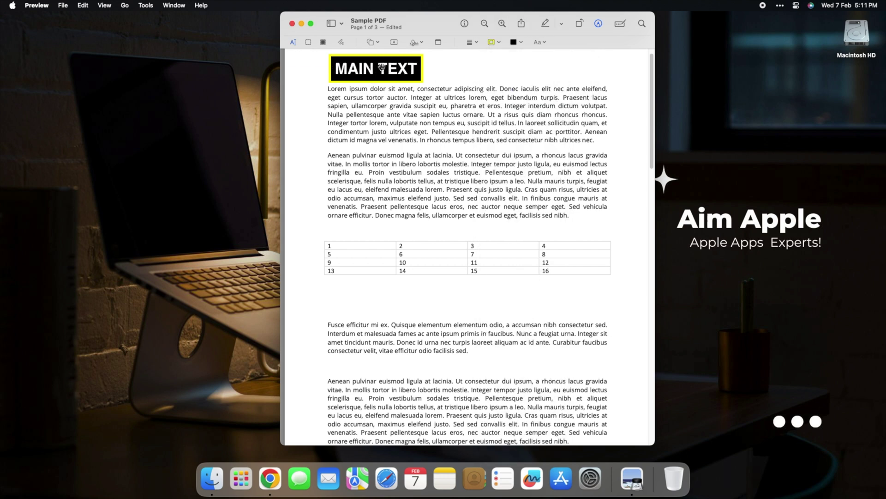
# Step: Insert a red curved arrow pointing down to the second paragraph
pyautogui.scroll(2, 336, 80)
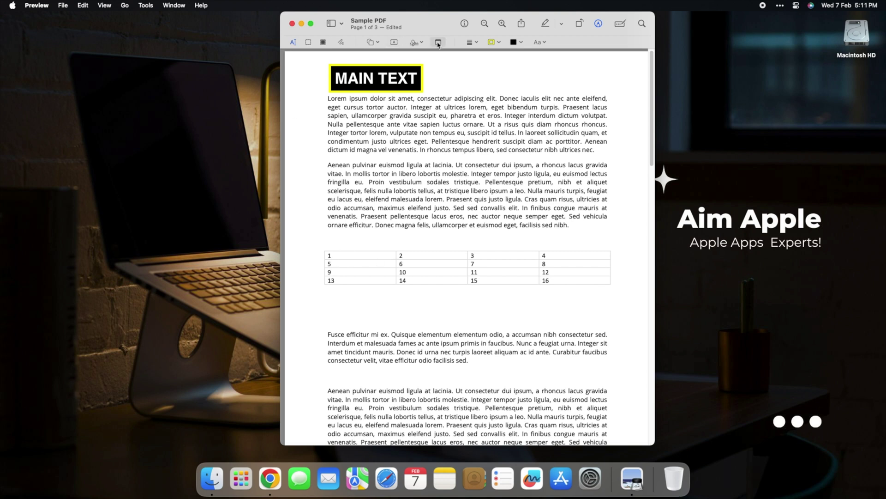
pyautogui.click(373, 42)
pyautogui.click(377, 64)
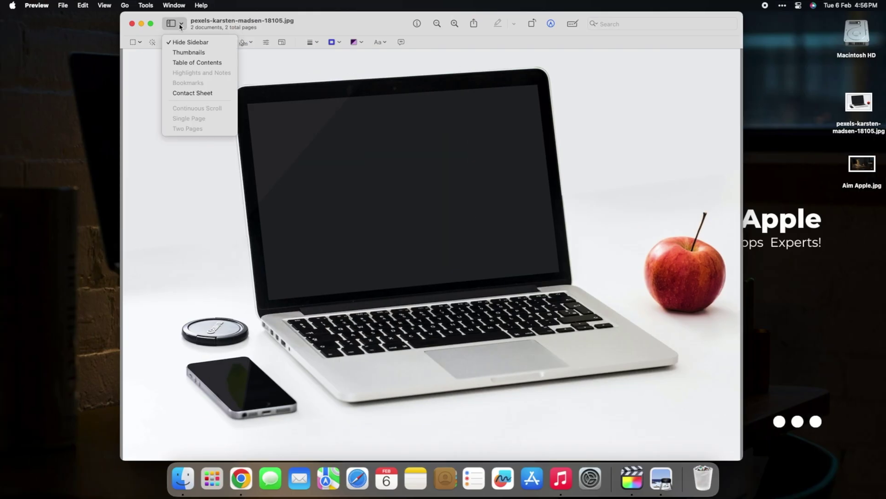
# Step: Show page thumbnails, reorder the images, and add Aim Apple.jpg from the desktop to the sidebar
pyautogui.click(188, 53)
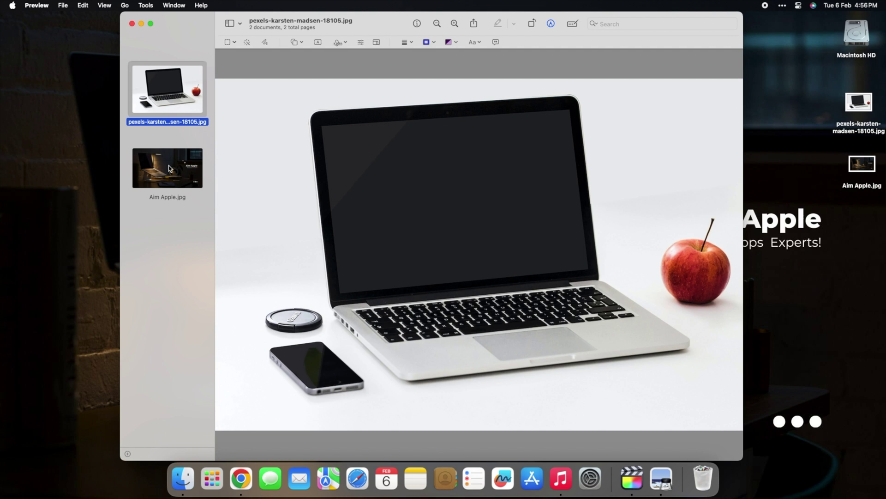
pyautogui.moveTo(169, 168); pyautogui.dragTo(179, 54)
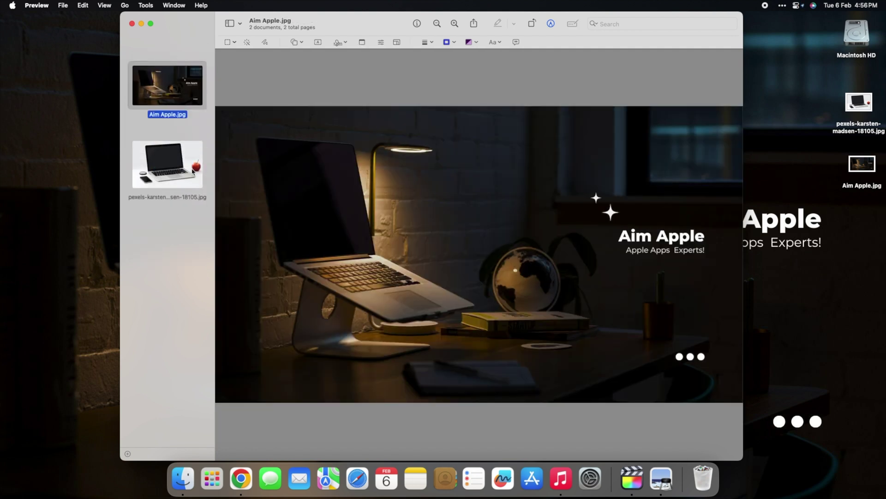
pyautogui.click(180, 154)
pyautogui.keyDown('super'); pyautogui.click(176, 97); pyautogui.keyUp('super')
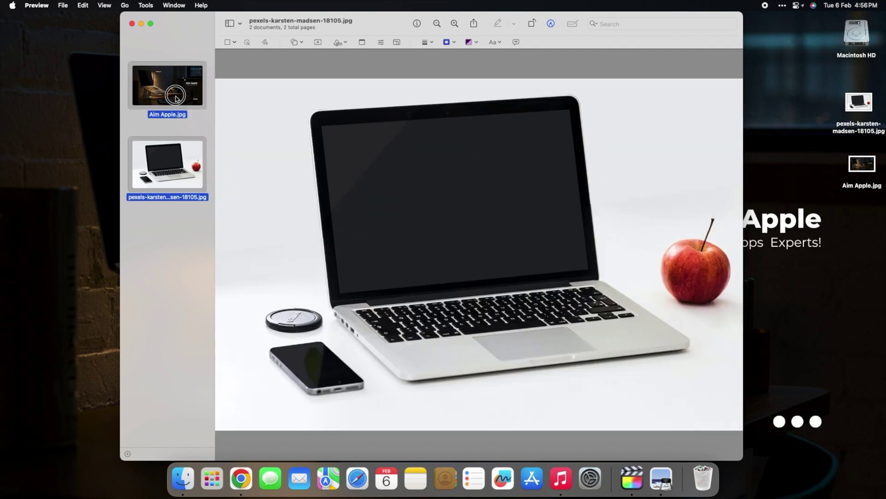
pyautogui.click(175, 97)
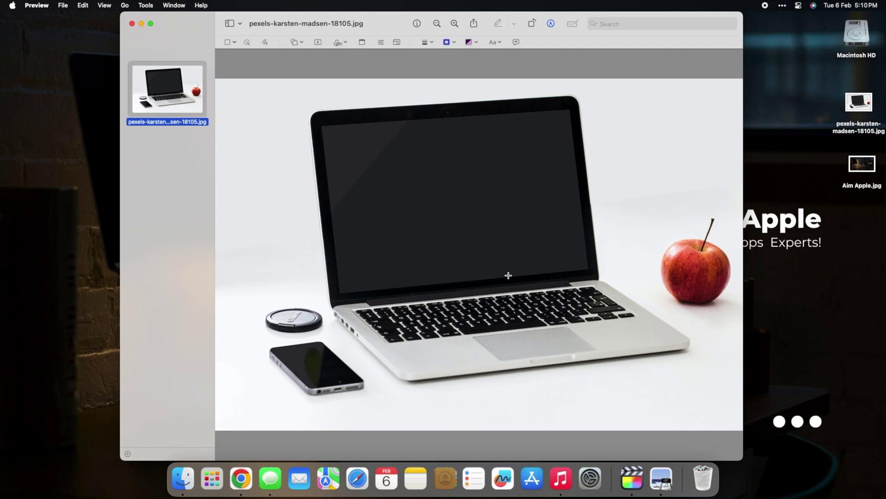
pyautogui.moveTo(858, 172); pyautogui.dragTo(164, 202)
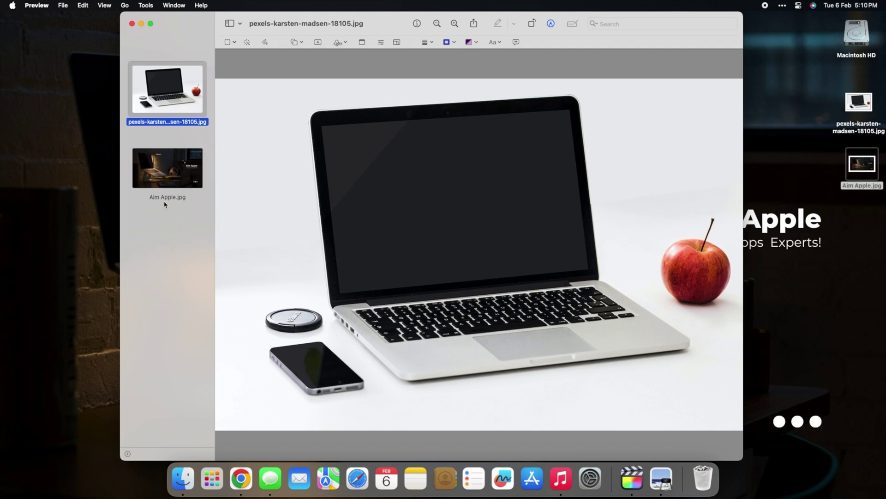
pyautogui.click(168, 184)
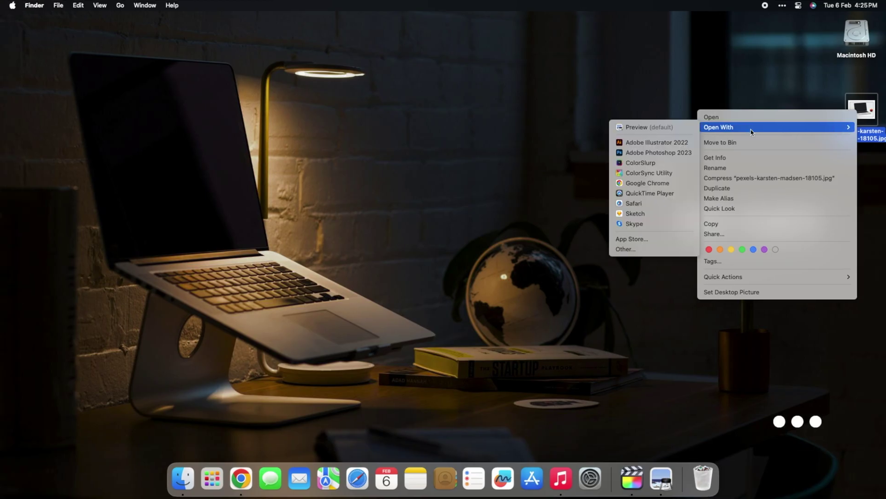
# Step: Open pexels-karsten-madsen-18105.jpg in Preview and reveal its markup toolbar
pyautogui.click(689, 128)
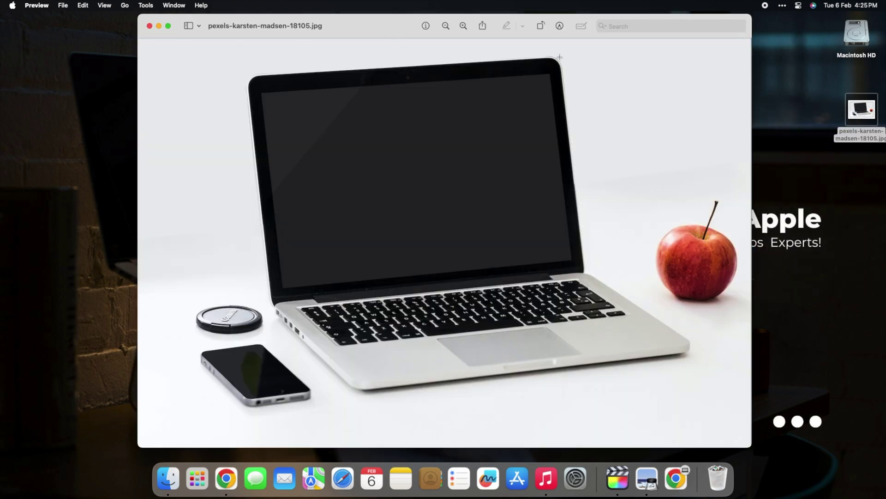
pyautogui.click(560, 26)
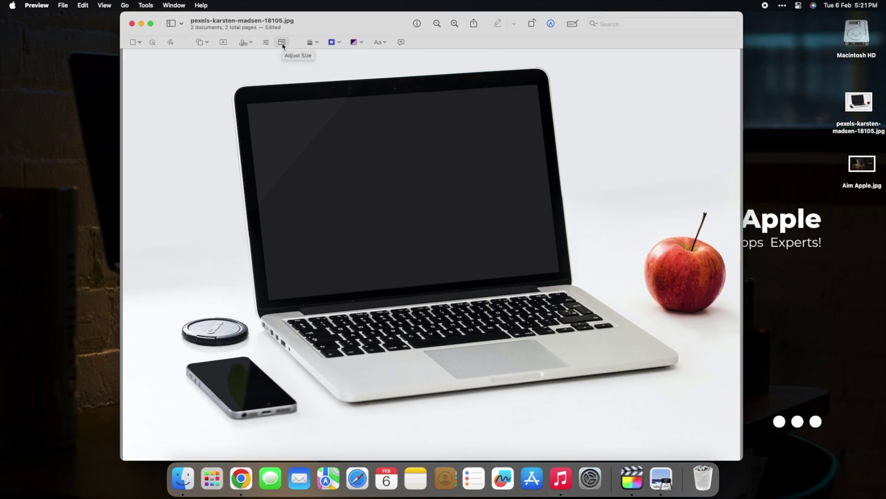
# Step: Set the laptop photo's width to 80 cm in Adjust Size, then reveal the markup tools
pyautogui.click(282, 43)
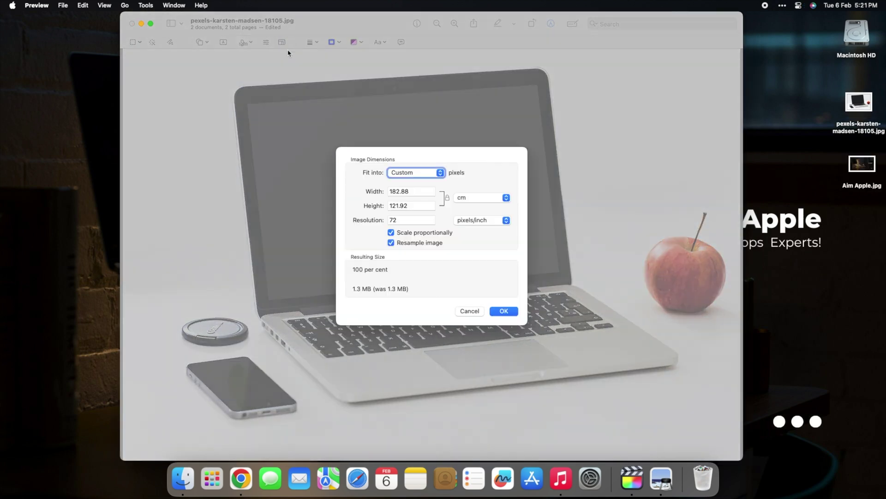
pyautogui.doubleClick(404, 191)
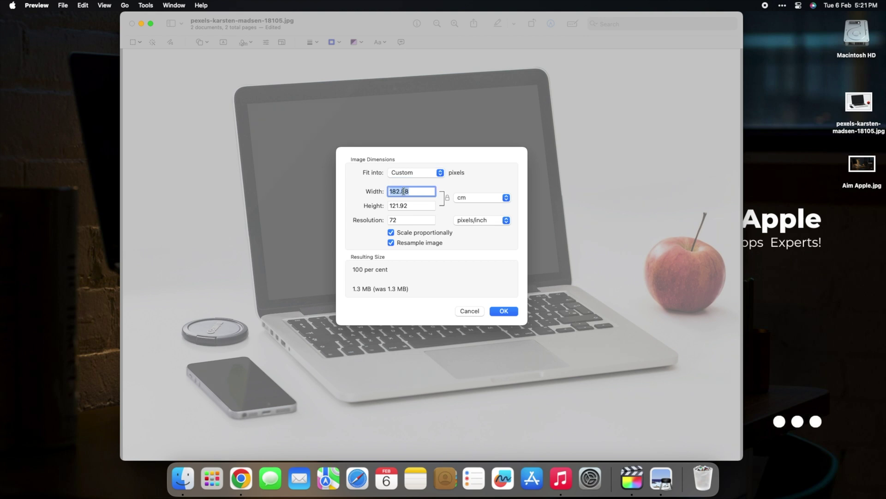
pyautogui.write('80')
pyautogui.press('Return')
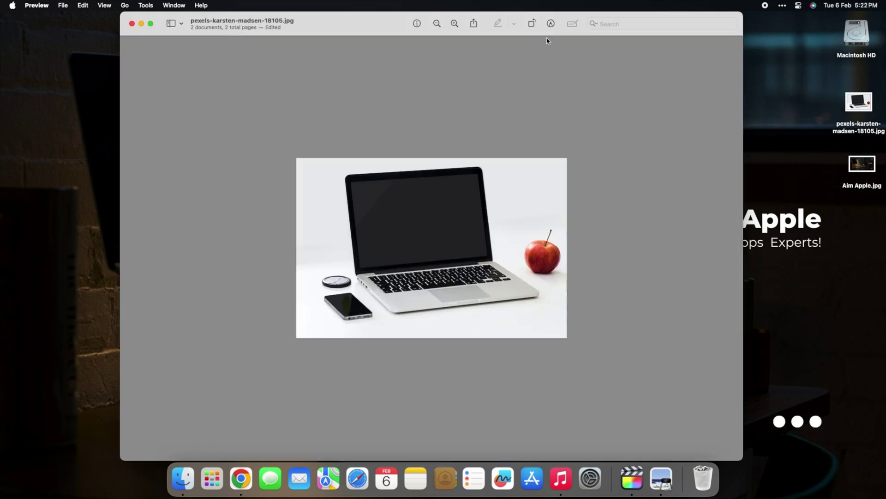
pyautogui.click(553, 24)
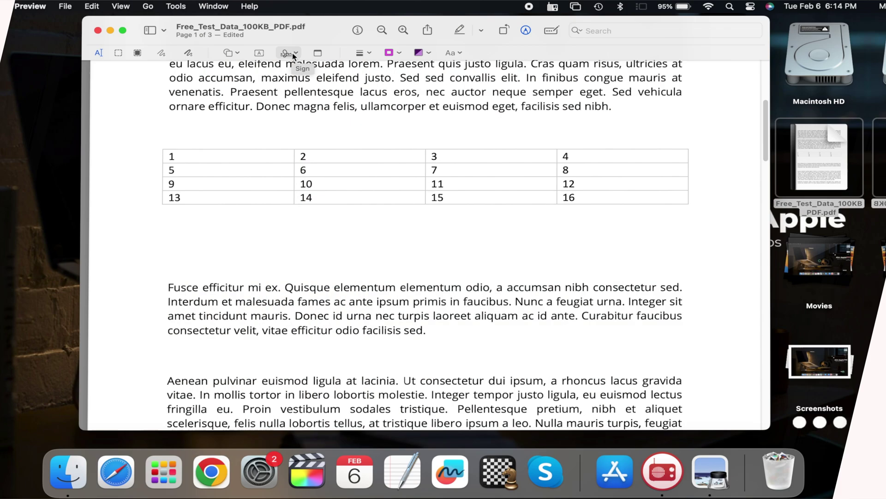
# Step: Create a new trackpad-drawn signature and place it below the number table, toward the right
pyautogui.click(292, 52)
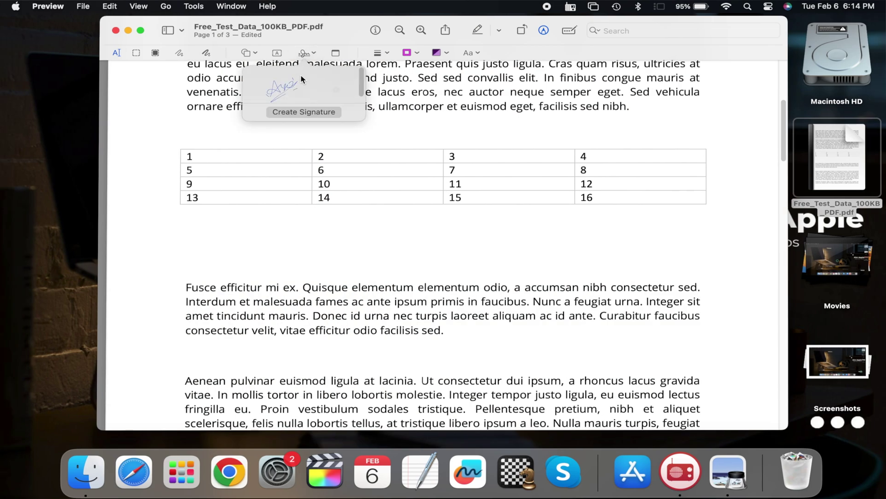
pyautogui.click(296, 112)
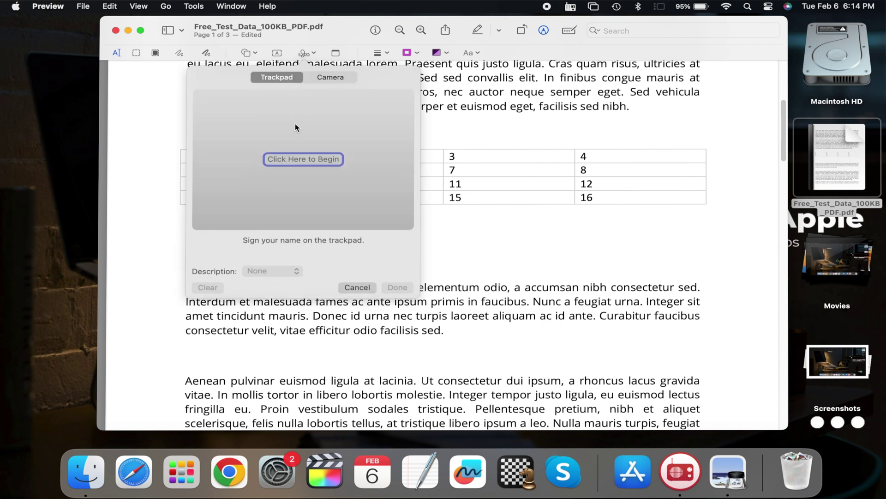
pyautogui.click(300, 157)
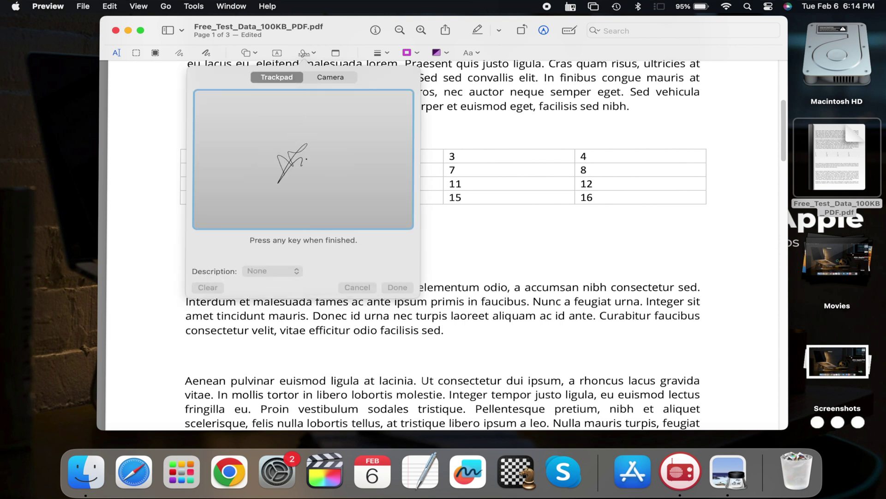
pyautogui.press('Return')
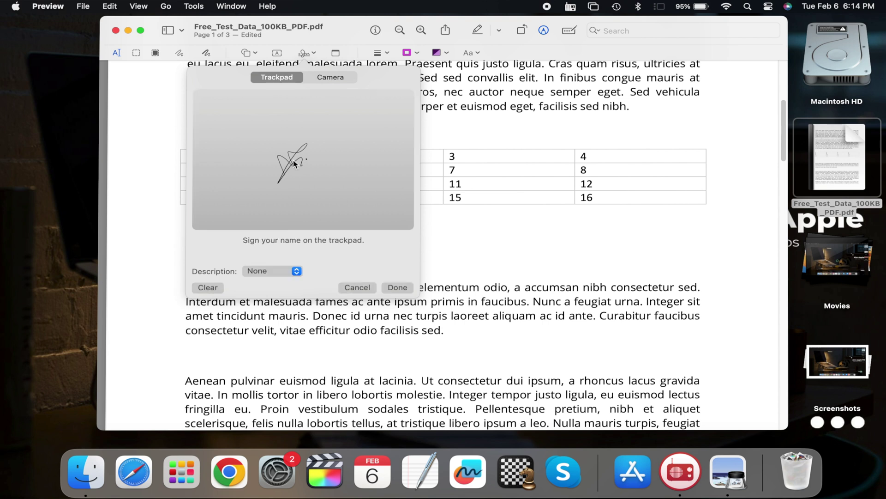
pyautogui.click(394, 286)
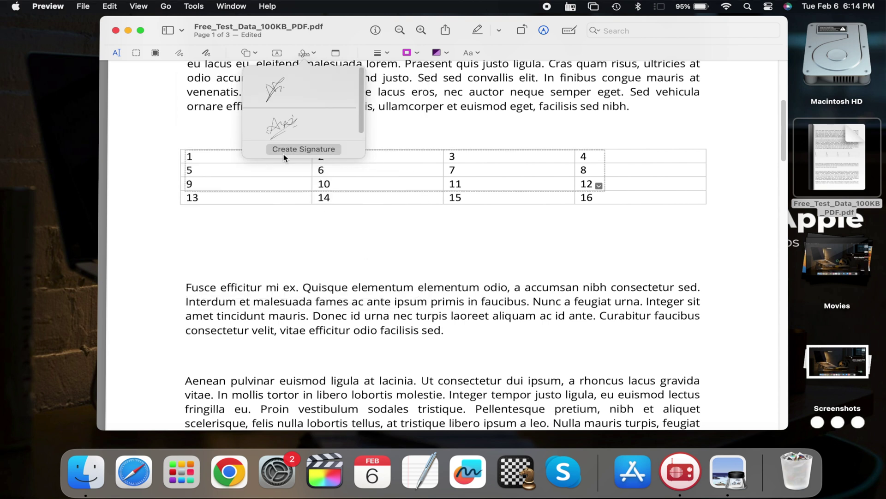
pyautogui.click(273, 90)
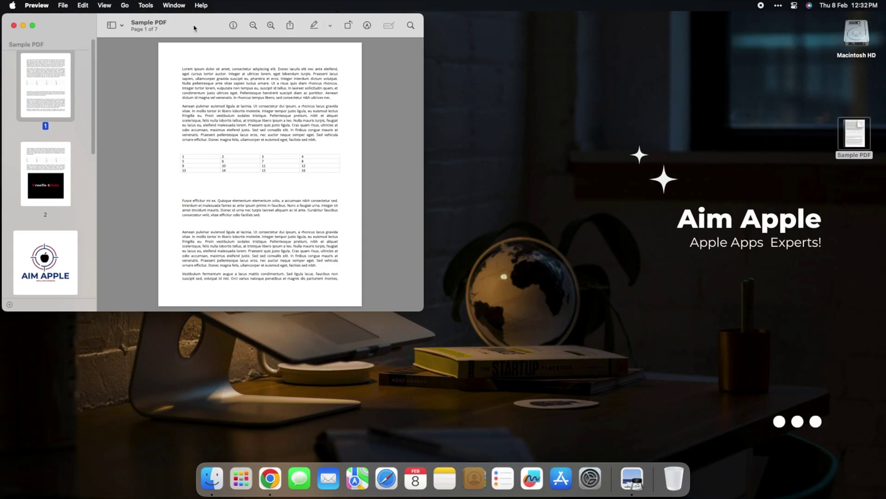
# Step: Centre the window and browse pages 2, 3 and 4 of Sample PDF via the thumbnails
pyautogui.moveTo(194, 27); pyautogui.dragTo(404, 21)
pyautogui.click(253, 180)
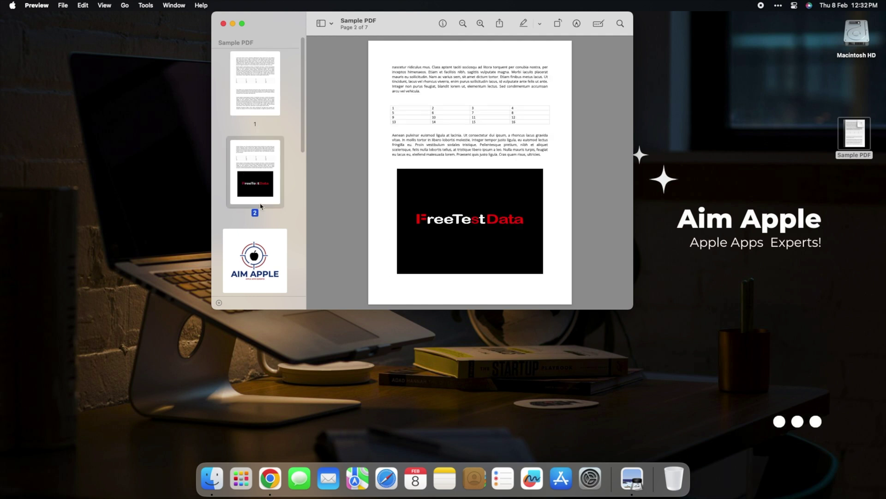
pyautogui.click(264, 254)
pyautogui.scroll(-3, 290, 208)
pyautogui.click(290, 208)
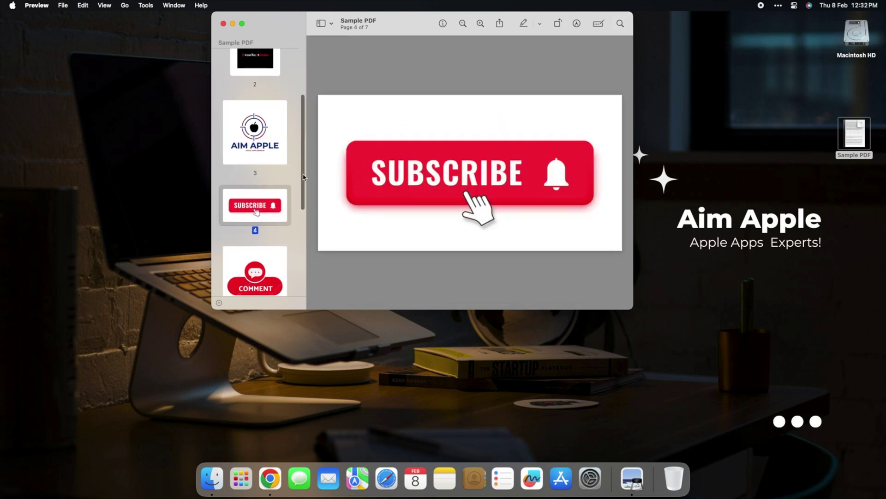
pyautogui.scroll(5, 277, 185)
# Step: Jump to page 2 with Go to Page, then advance to the next page
pyautogui.click(125, 5)
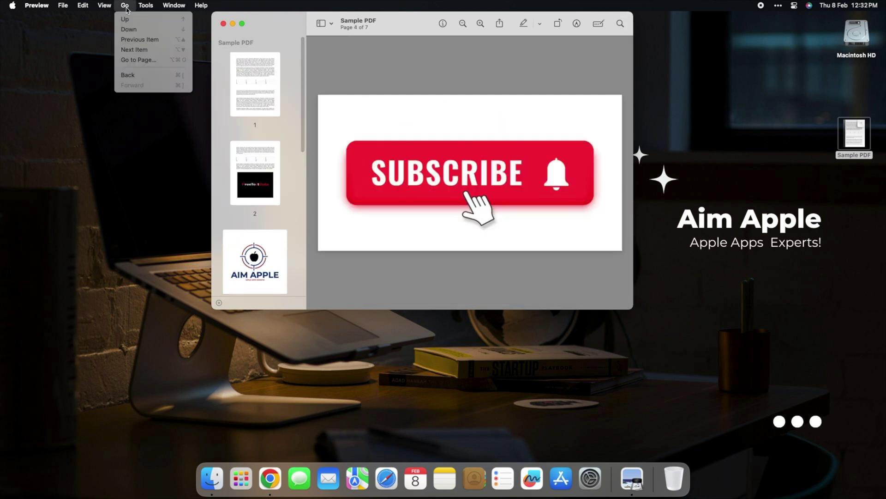
pyautogui.click(139, 59)
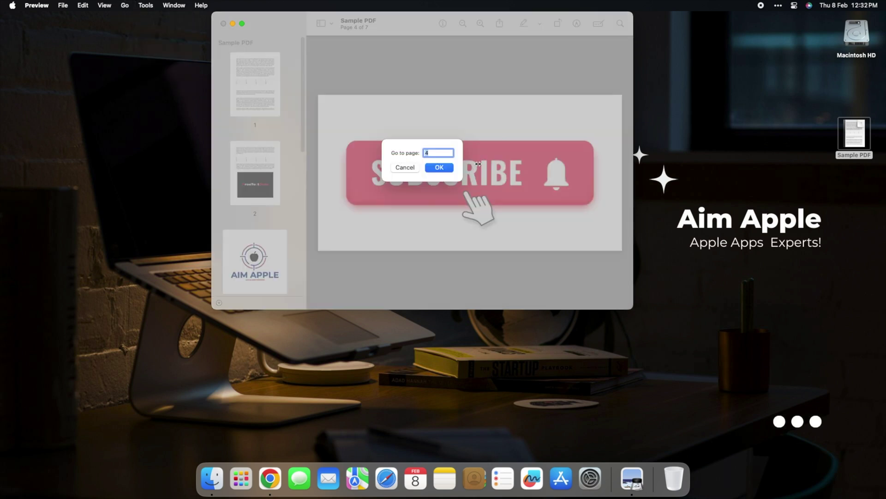
pyautogui.write('2')
pyautogui.press('Return')
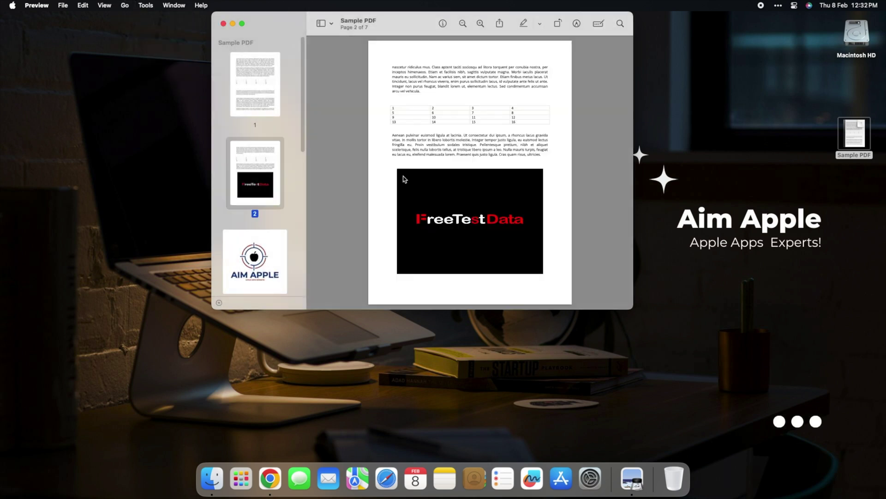
pyautogui.press('Down')
pyautogui.scroll(-2, 289, 177)
pyautogui.scroll(2, 299, 102)
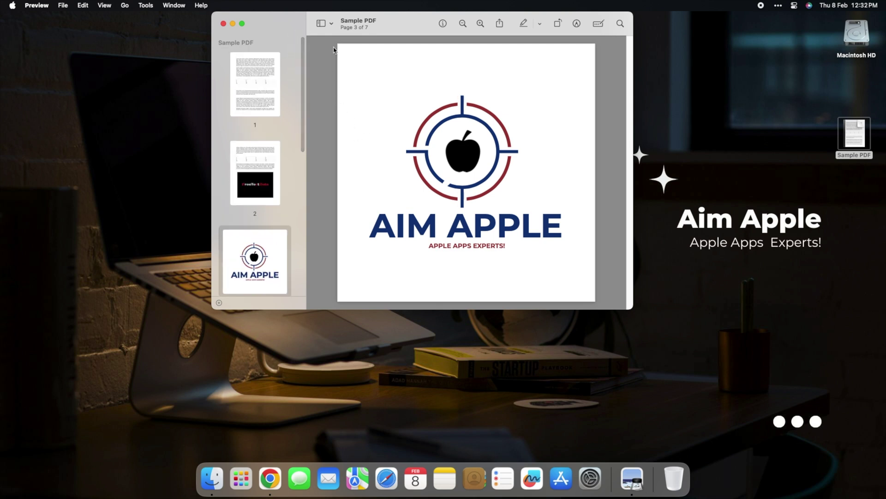
pyautogui.moveTo(428, 31)
pyautogui.mouseDown()
pyautogui.moveTo(427, 46)
pyautogui.moveTo(429, 31)
pyautogui.mouseUp()
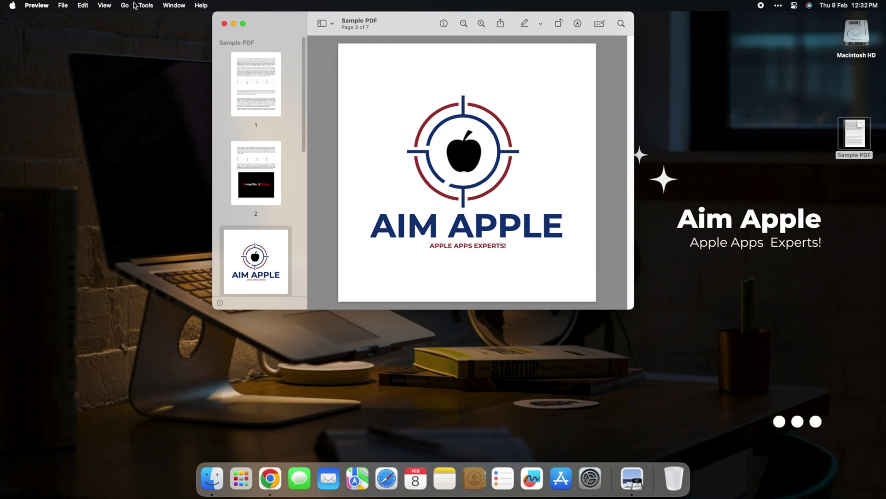
# Step: Add the Page History button to the toolbar and use its back and forward arrows
pyautogui.click(105, 5)
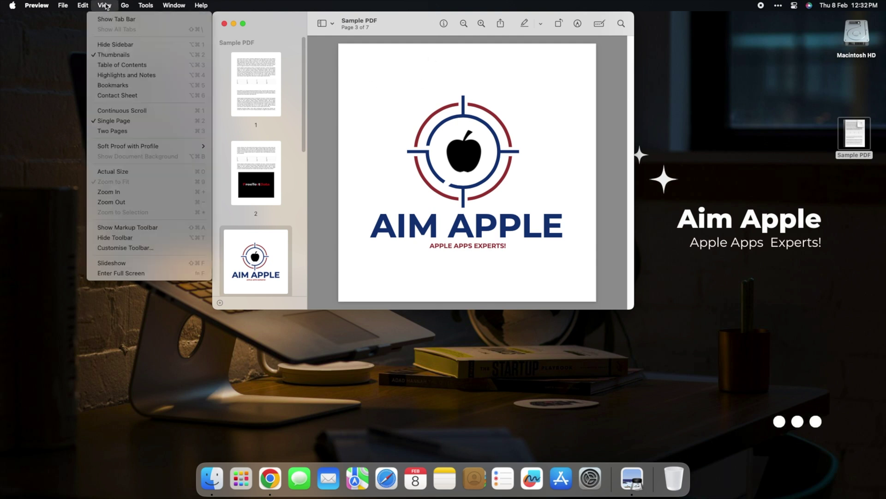
pyautogui.click(149, 248)
pyautogui.moveTo(357, 94); pyautogui.dragTo(450, 25)
pyautogui.press('Return')
pyautogui.click(347, 24)
pyautogui.click(365, 23)
pyautogui.click(349, 24)
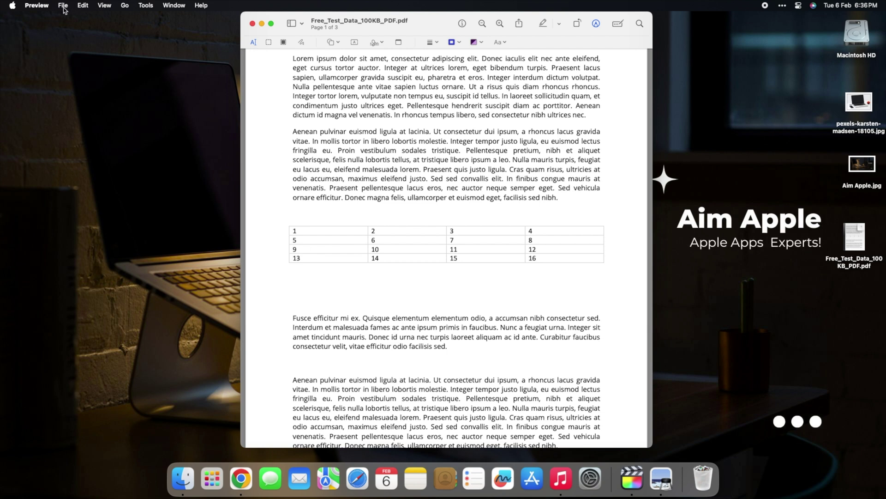
# Step: Bring up File > Export for Free_Test_Data_100KB_PDF, with PDF format and the Documents folder
pyautogui.click(63, 6)
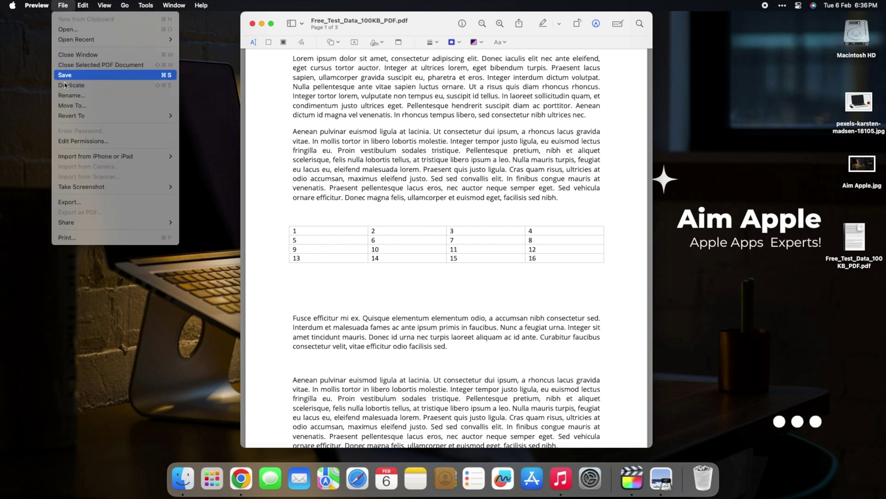
pyautogui.click(90, 206)
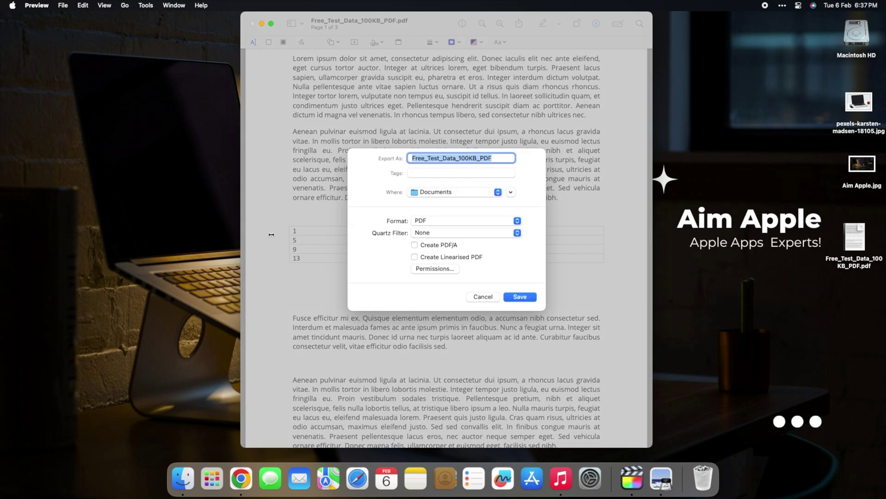